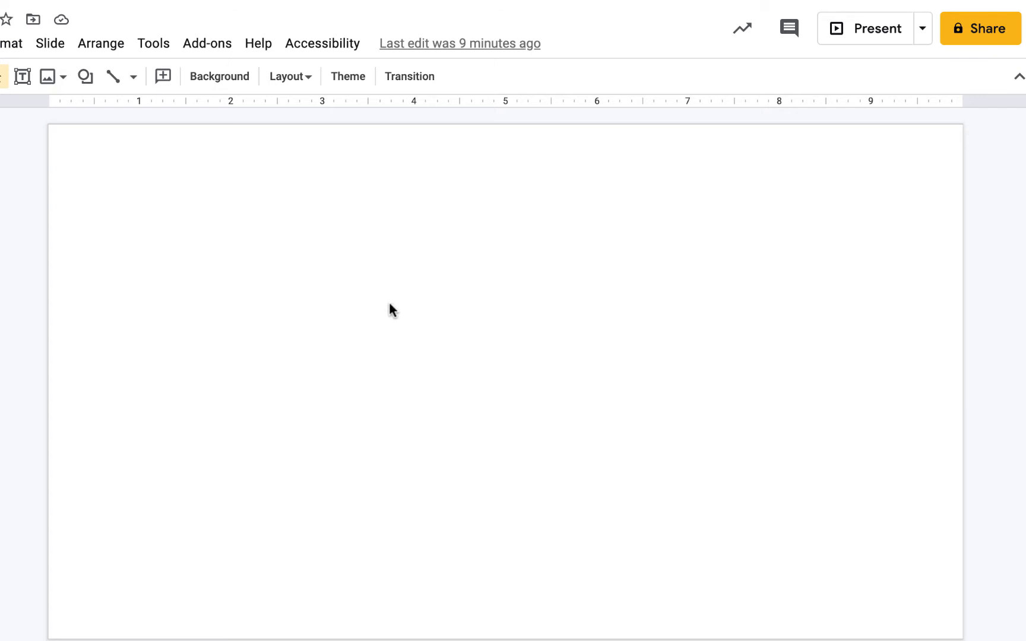
# Step: Draw a hexagon about 1.7 inches wide and place it in the slide's upper-left corner
pyautogui.click(85, 78)
pyautogui.moveTo(122, 119)
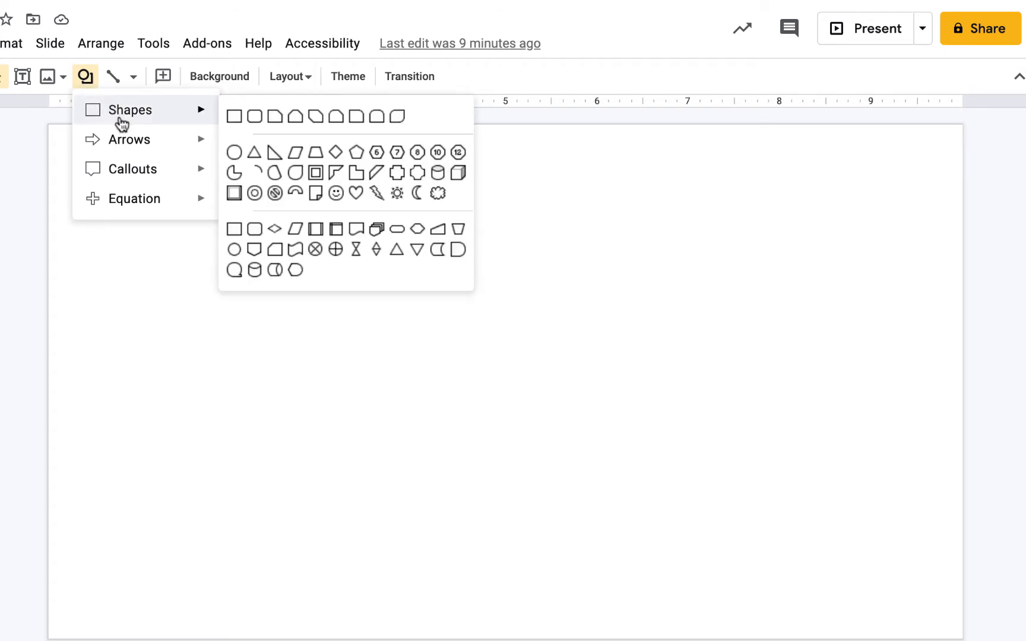
pyautogui.click(378, 154)
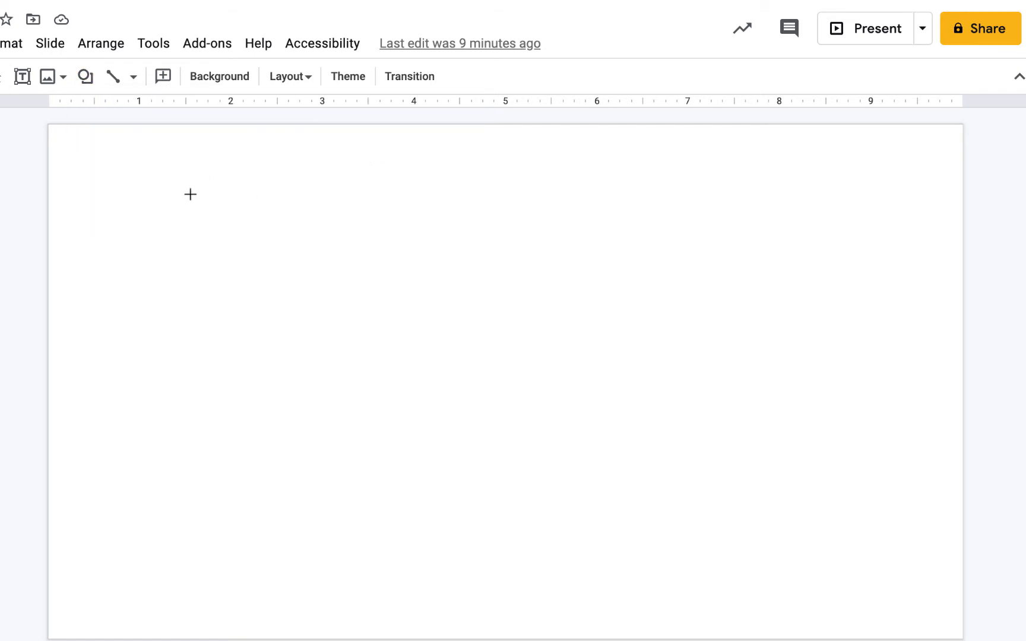
pyautogui.moveTo(190, 194)
pyautogui.mouseDown()
pyautogui.moveTo(261, 241)
pyautogui.moveTo(319, 257)
pyautogui.moveTo(342, 198)
pyautogui.moveTo(238, 195)
pyautogui.moveTo(345, 305)
pyautogui.mouseUp()
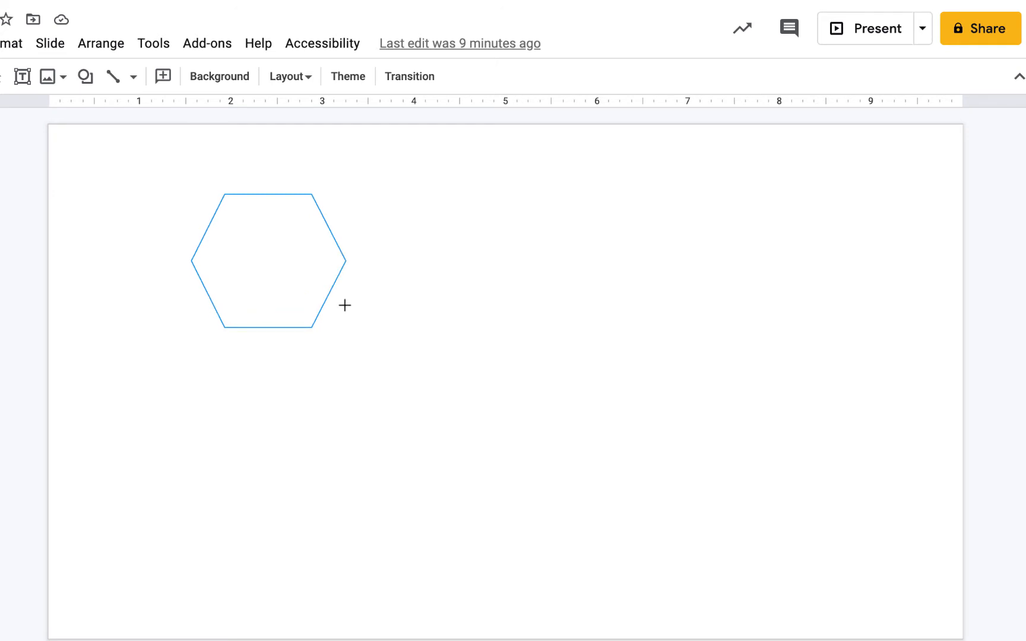
pyautogui.moveTo(345, 305)
pyautogui.mouseDown()
pyautogui.moveTo(236, 233)
pyautogui.moveTo(190, 227)
pyautogui.mouseUp()
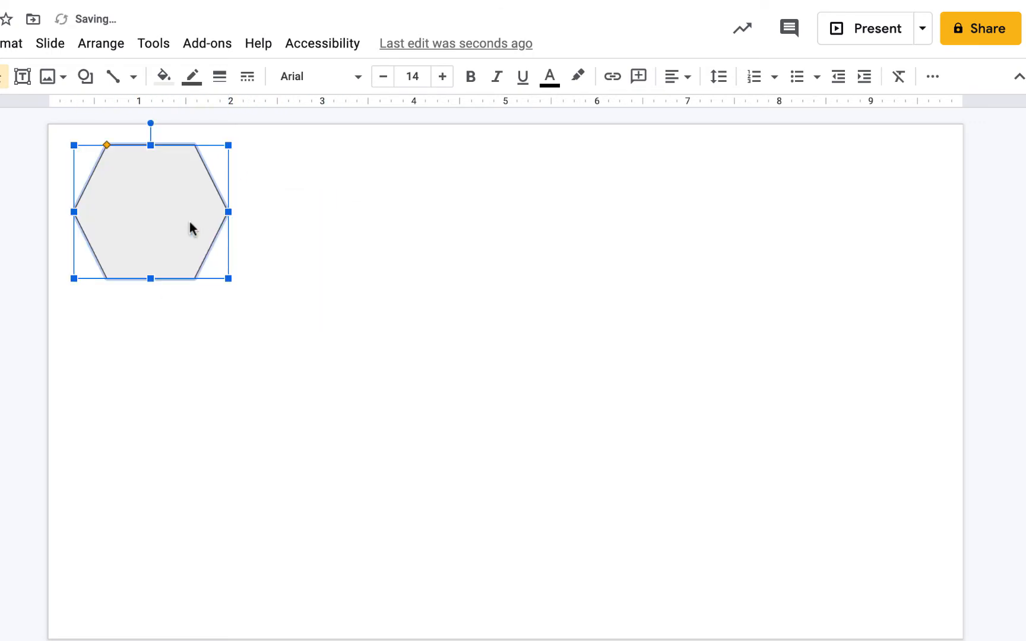
# Step: Give the hexagon a black outline with a 3px weight
pyautogui.click(187, 83)
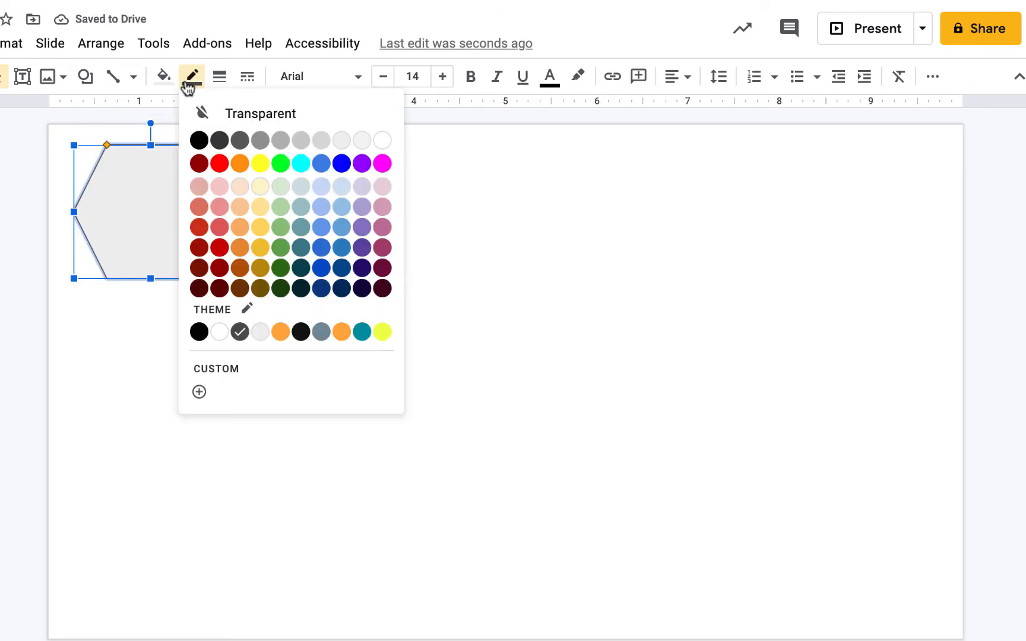
pyautogui.click(200, 141)
pyautogui.click(219, 76)
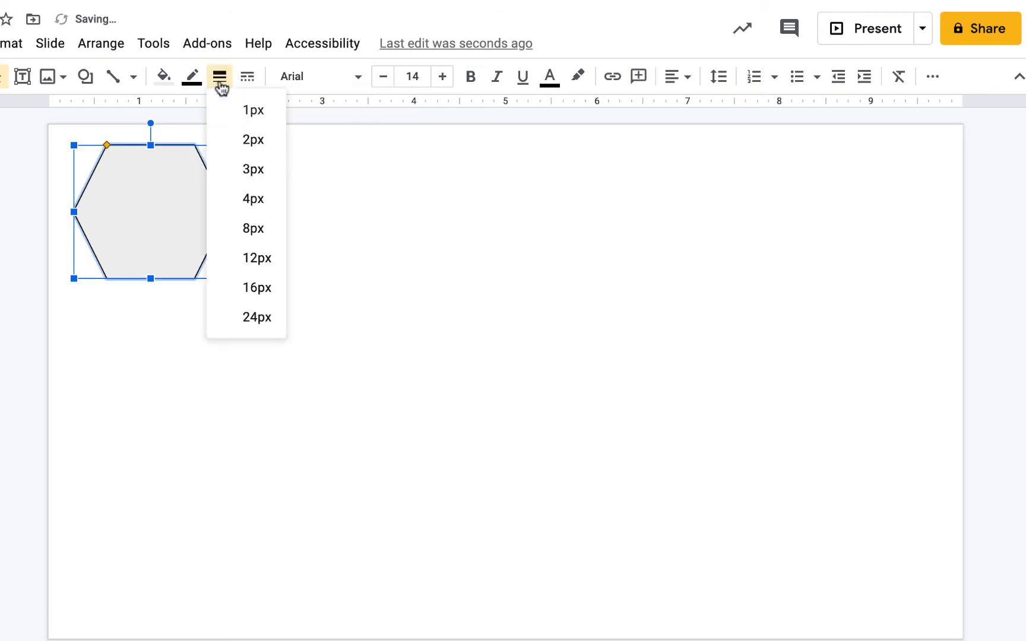
pyautogui.click(249, 169)
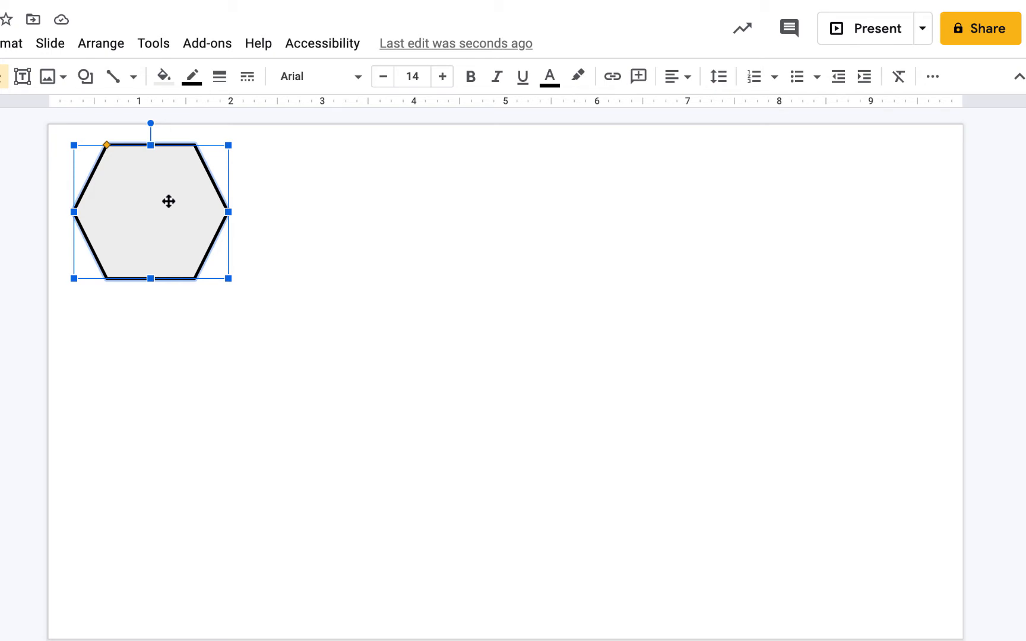
# Step: Duplicate the hexagon 18 times
pyautogui.hotkey('ctrl', 'd')
pyautogui.hotkey('ctrl', 'd')
pyautogui.hotkey('ctrl', 'd')
pyautogui.hotkey('ctrl', 'd')
pyautogui.hotkey('ctrl', 'd')
pyautogui.hotkey('ctrl', 'd')
pyautogui.hotkey('ctrl', 'd')
pyautogui.hotkey('ctrl', 'd')
pyautogui.hotkey('ctrl', 'd')
pyautogui.hotkey('ctrl', 'd')
pyautogui.hotkey('ctrl', 'd')
pyautogui.hotkey('ctrl', 'd')
pyautogui.hotkey('ctrl', 'd')
pyautogui.hotkey('ctrl', 'd')
pyautogui.hotkey('ctrl', 'd')
pyautogui.hotkey('ctrl', 'd')
pyautogui.hotkey('ctrl', 'd')
pyautogui.hotkey('ctrl', 'd')
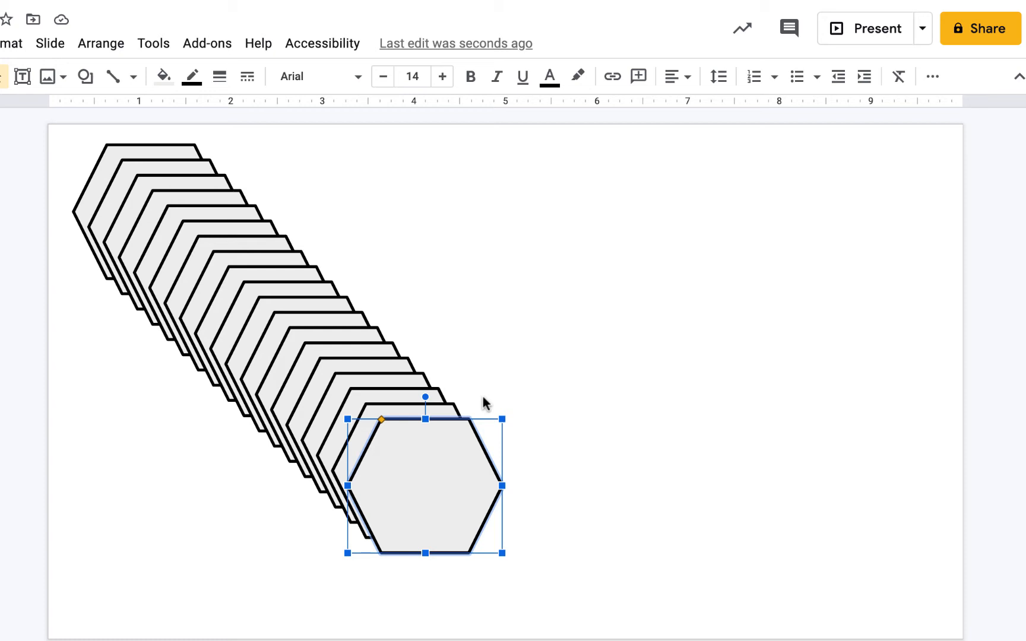
# Step: Arrange eleven of the hexagon copies edge to edge into a four-column honeycomb grid
pyautogui.moveTo(434, 481); pyautogui.dragTo(466, 188)
pyautogui.moveTo(418, 482); pyautogui.dragTo(586, 270)
pyautogui.moveTo(419, 449); pyautogui.dragTo(481, 319)
pyautogui.moveTo(356, 463); pyautogui.dragTo(554, 414)
pyautogui.moveTo(338, 443); pyautogui.dragTo(430, 477)
pyautogui.moveTo(318, 420); pyautogui.dragTo(547, 535)
pyautogui.moveTo(350, 396); pyautogui.dragTo(352, 527)
pyautogui.moveTo(331, 382); pyautogui.dragTo(347, 395)
pyautogui.moveTo(265, 315); pyautogui.dragTo(298, 209)
pyautogui.moveTo(242, 328); pyautogui.dragTo(170, 438)
pyautogui.moveTo(225, 338); pyautogui.dragTo(167, 330)
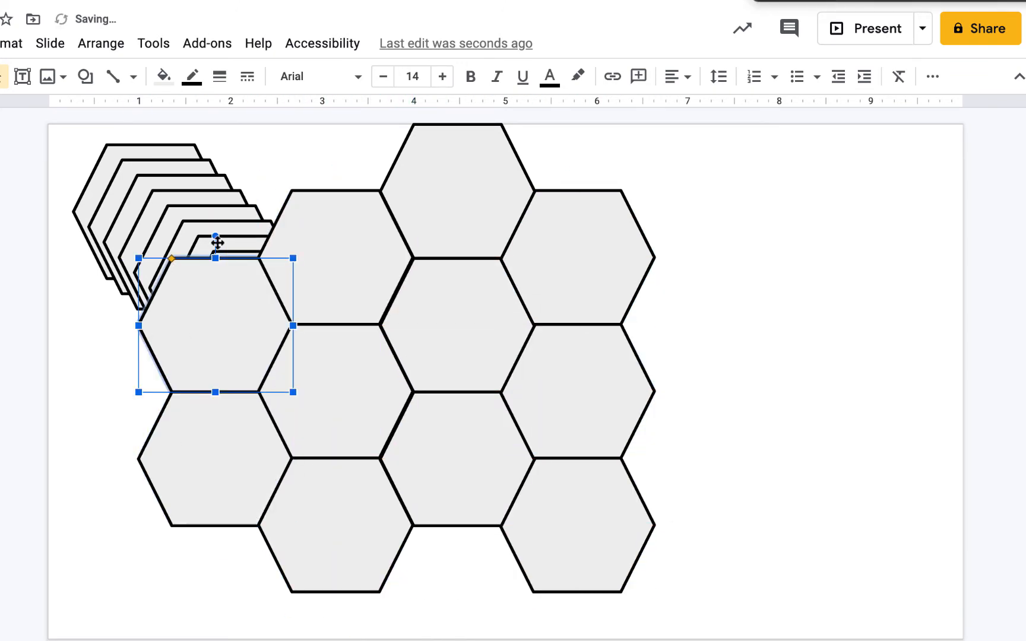
# Step: Delete the surplus stacked hexagons and place one more at the top of the honeycomb's first column
pyautogui.moveTo(69, 135); pyautogui.dragTo(220, 245)
pyautogui.press('Delete')
pyautogui.moveTo(218, 296); pyautogui.dragTo(134, 203)
pyautogui.moveTo(243, 307); pyautogui.dragTo(201, 312)
pyautogui.moveTo(153, 221); pyautogui.dragTo(236, 180)
# Step: Fill the first column's top hexagon, the second column's middle one and the fourth column's top one with dark red
pyautogui.click(320, 371)
pyautogui.click(164, 77)
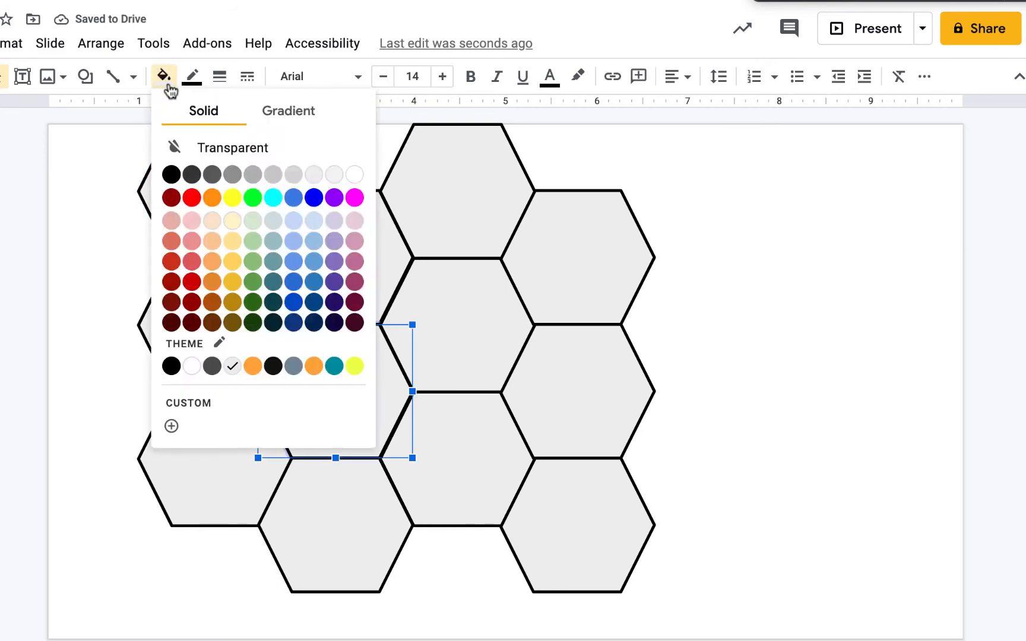
pyautogui.click(172, 197)
pyautogui.click(219, 202)
pyautogui.click(164, 77)
pyautogui.click(579, 257)
pyautogui.click(163, 81)
pyautogui.click(172, 197)
# Step: Fill the third column's top hexagon and the bottom hexagons of the first and fourth columns with yellow
pyautogui.click(457, 191)
pyautogui.click(160, 84)
pyautogui.click(231, 197)
pyautogui.click(186, 439)
pyautogui.click(164, 80)
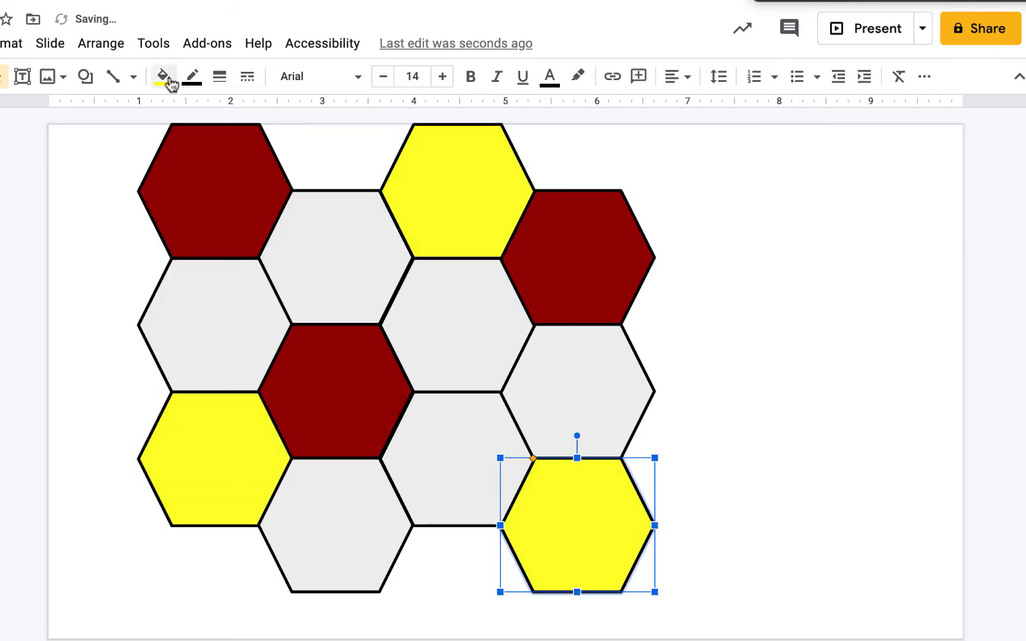
# Step: Fill the second column's top and bottom hexagons and the fourth column's bottom hexagon with cornflower blue
pyautogui.click(163, 77)
pyautogui.click(293, 197)
pyautogui.click(458, 459)
pyautogui.click(339, 528)
pyautogui.click(163, 78)
pyautogui.click(293, 197)
# Step: Fill the middle hexagons of columns one and three light green, column three's bottom one purple, and column four's middle one dark magenta
pyautogui.click(163, 77)
pyautogui.click(169, 323)
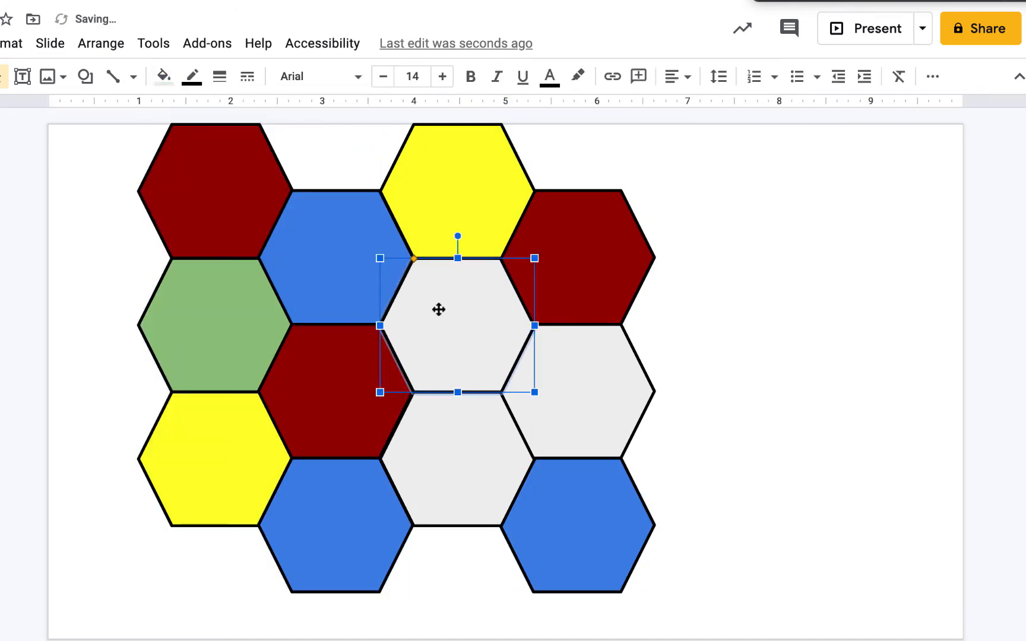
pyautogui.click(334, 197)
pyautogui.click(579, 392)
pyautogui.click(163, 76)
pyautogui.click(354, 281)
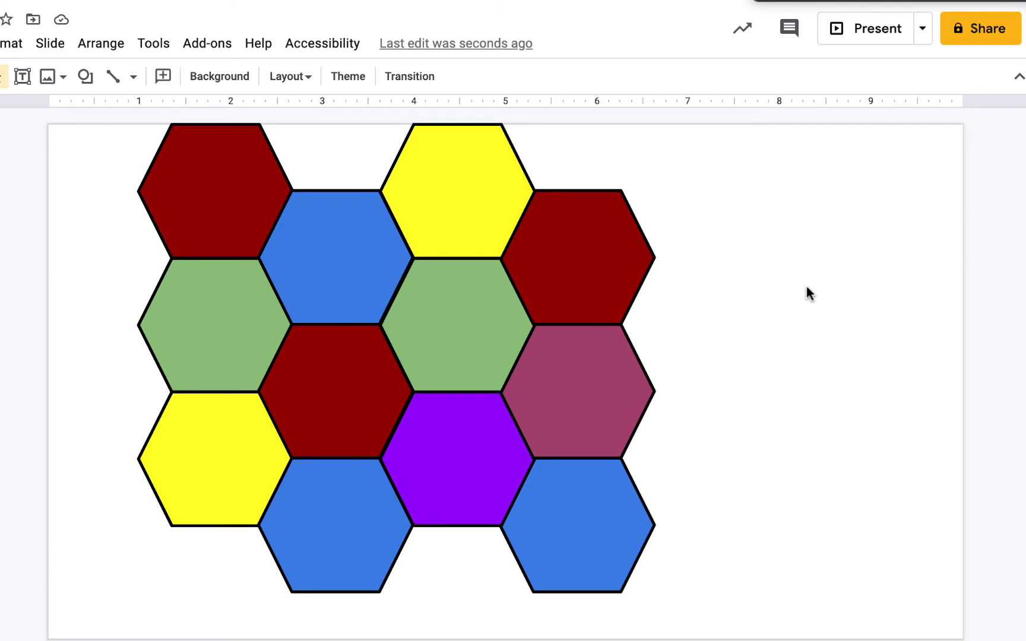
# Step: Add a text box about 1.8 inches wide in the slide's upper-right corner with a partly transparent custom pale pink fill (#f1e6e6)
pyautogui.click(24, 77)
pyautogui.click(25, 84)
pyautogui.moveTo(783, 150); pyautogui.dragTo(947, 191)
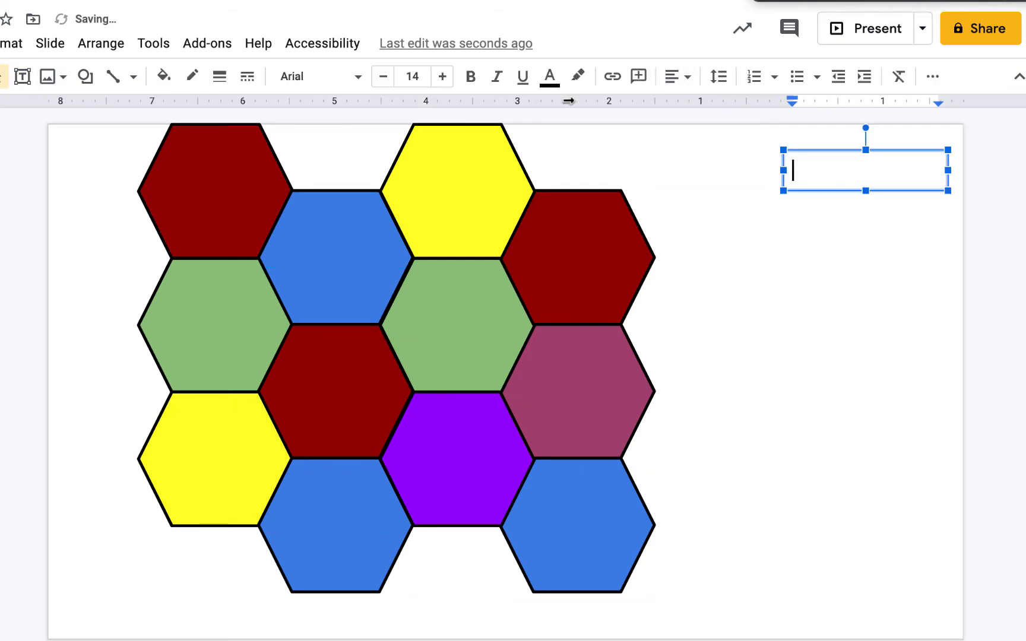
pyautogui.click(164, 76)
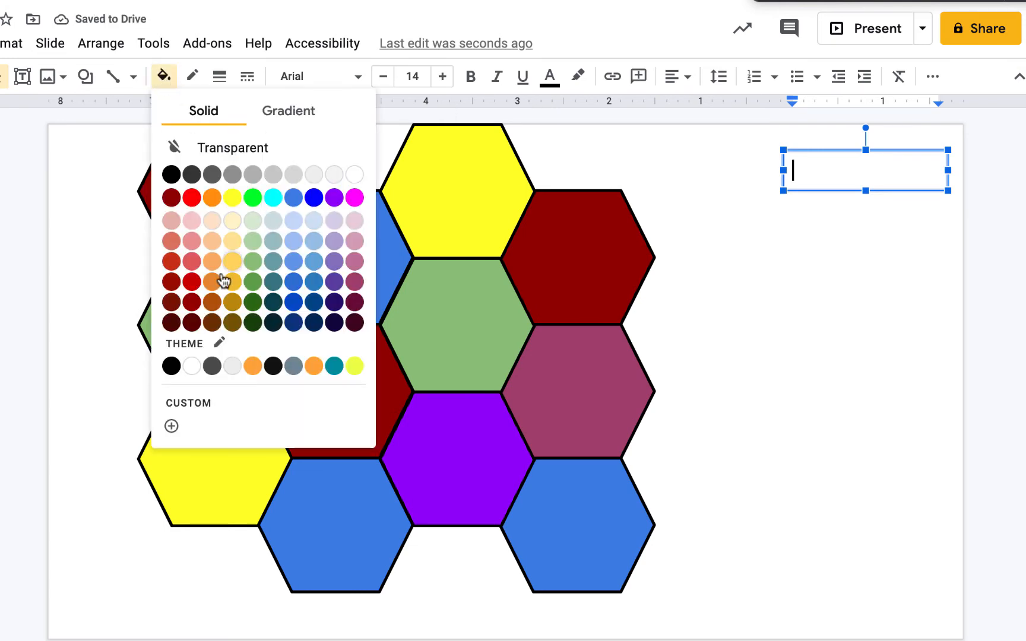
pyautogui.click(171, 426)
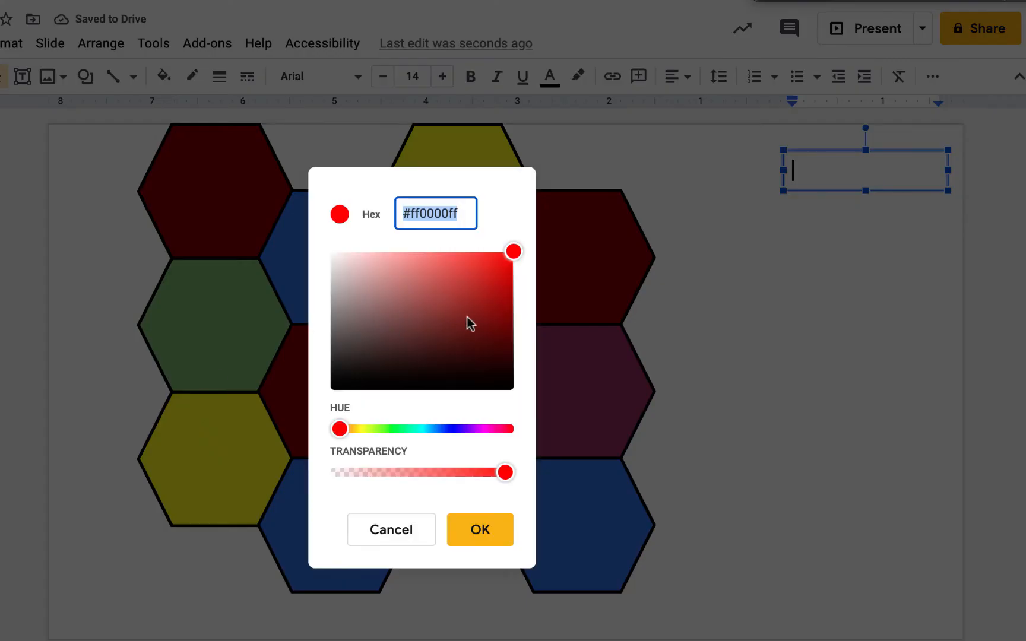
pyautogui.moveTo(371, 288); pyautogui.dragTo(338, 259)
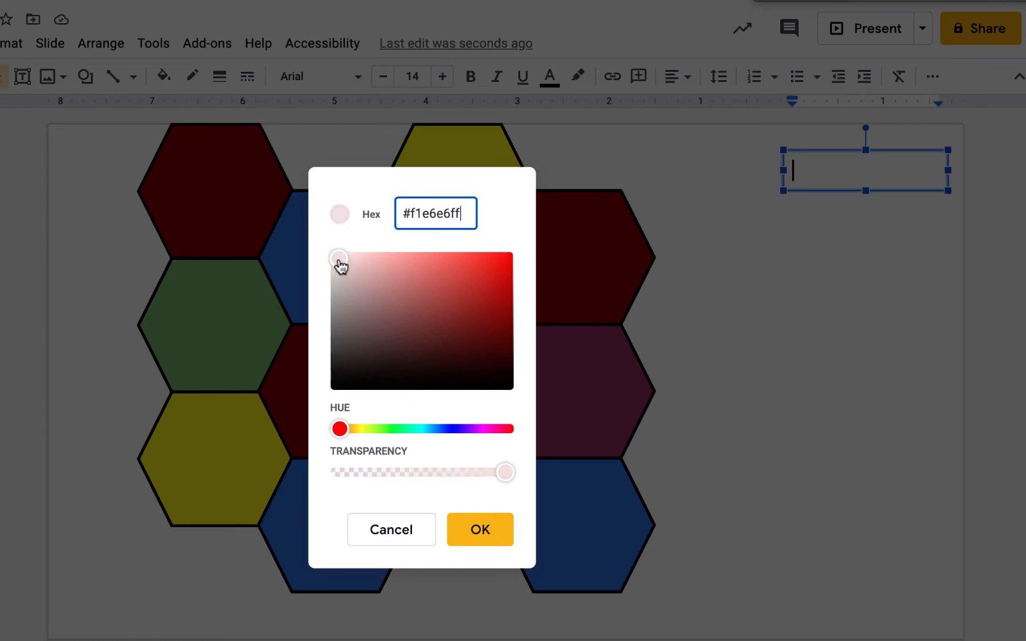
pyautogui.moveTo(503, 473); pyautogui.dragTo(416, 475)
pyautogui.click(480, 530)
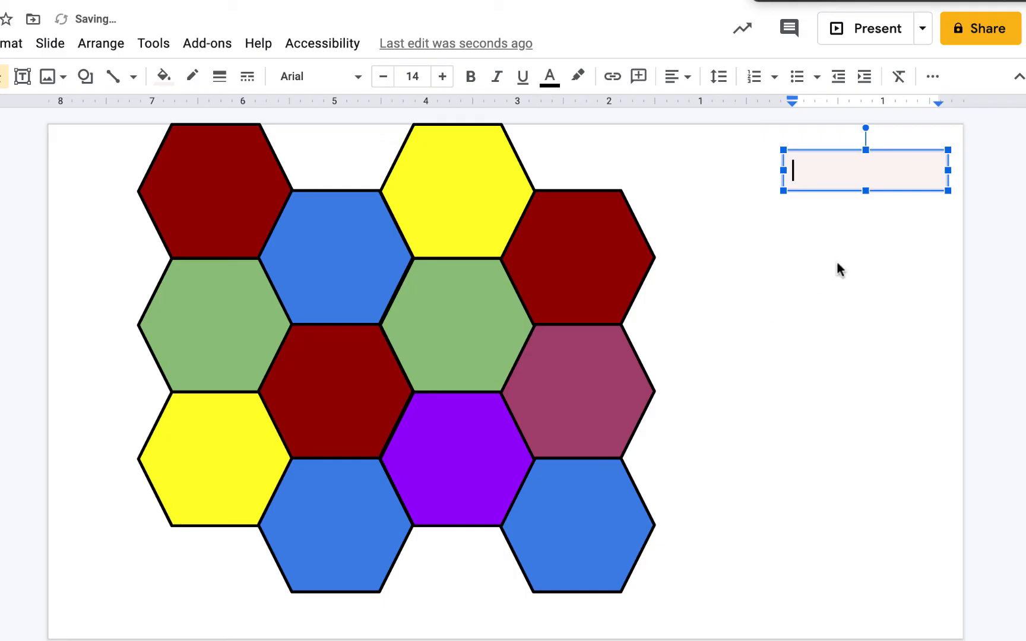
# Step: Check the text box's transparency over the yellow hexagon, narrow it, and place it in the slide's upper-right corner
pyautogui.click(836, 268)
pyautogui.moveTo(868, 173); pyautogui.dragTo(478, 186)
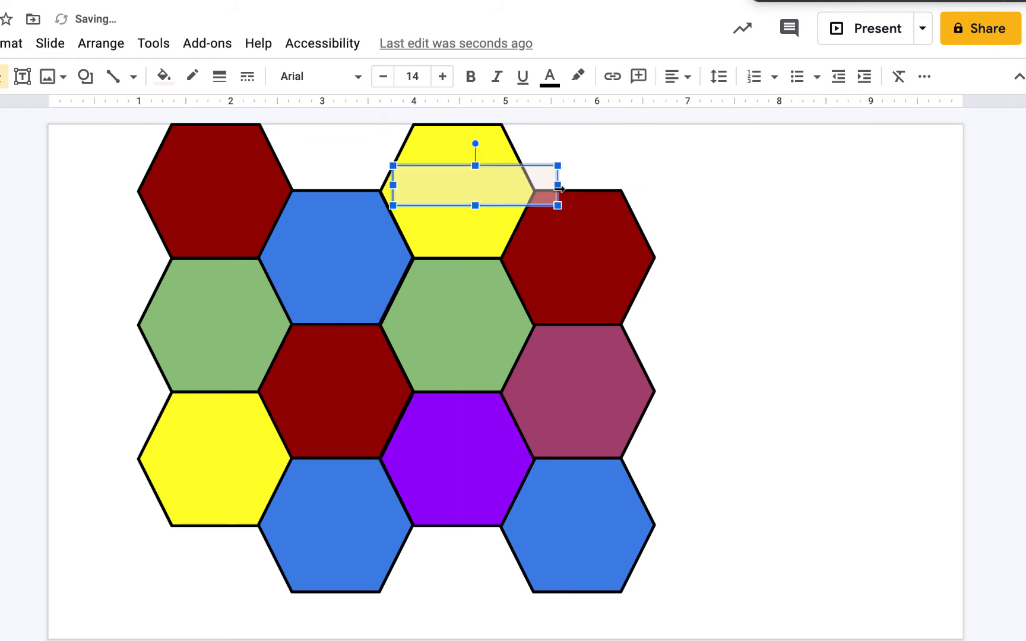
pyautogui.moveTo(557, 186); pyautogui.dragTo(907, 145)
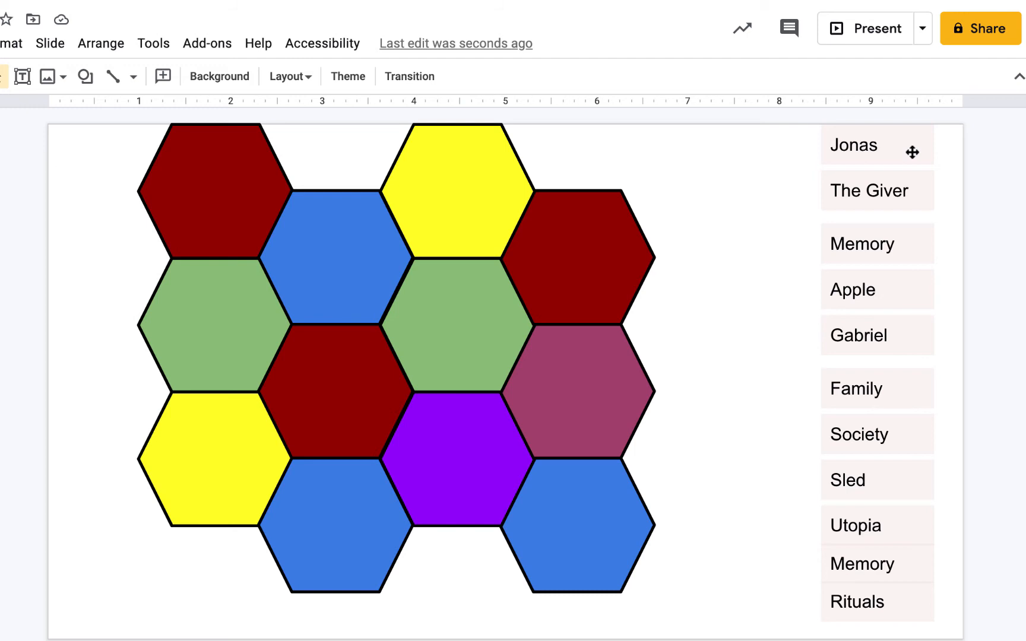
# Step: Place the Jonas label on the third column's green hexagon and the Gabriel label on the dark magenta hexagon
pyautogui.moveTo(911, 153); pyautogui.dragTo(488, 330)
pyautogui.click(700, 321)
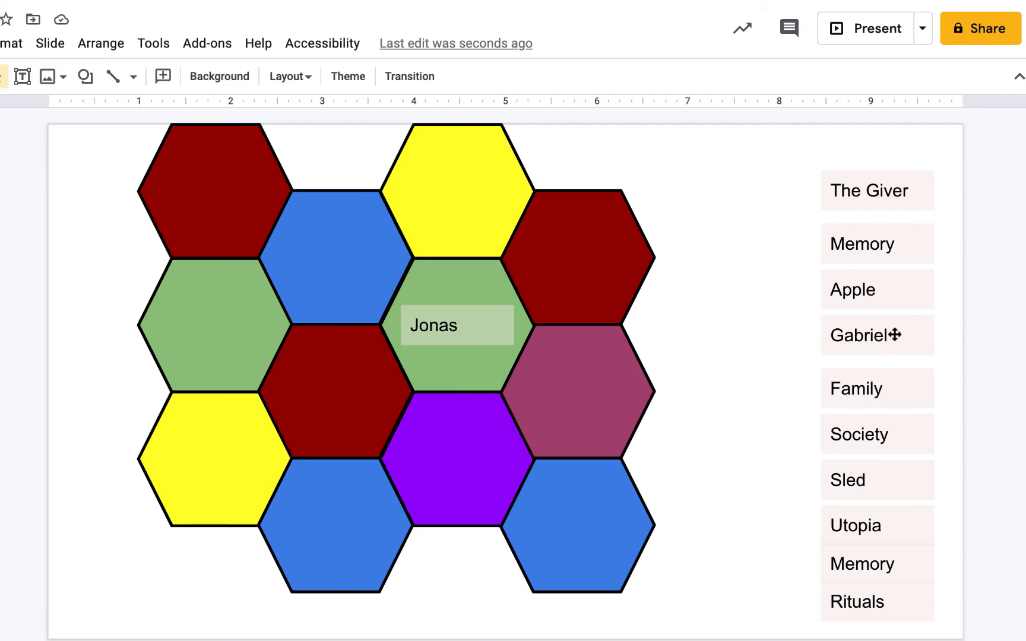
pyautogui.moveTo(904, 329); pyautogui.dragTo(603, 392)
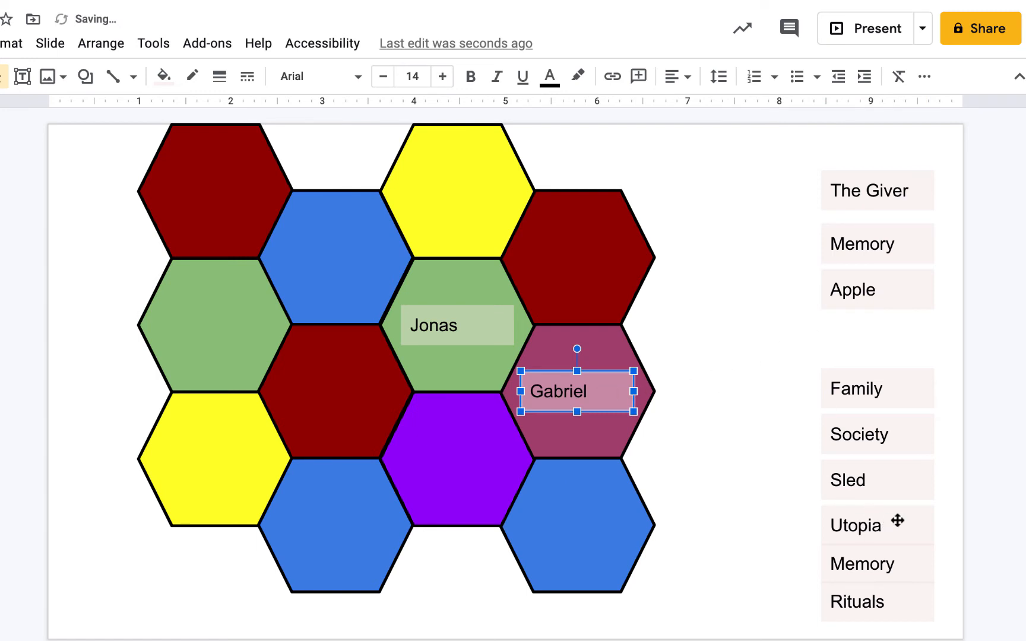
# Step: Move the Utopia label out beside the word list and The Giver label onto the purple hexagon
pyautogui.moveTo(912, 510); pyautogui.dragTo(793, 451)
pyautogui.click(875, 194)
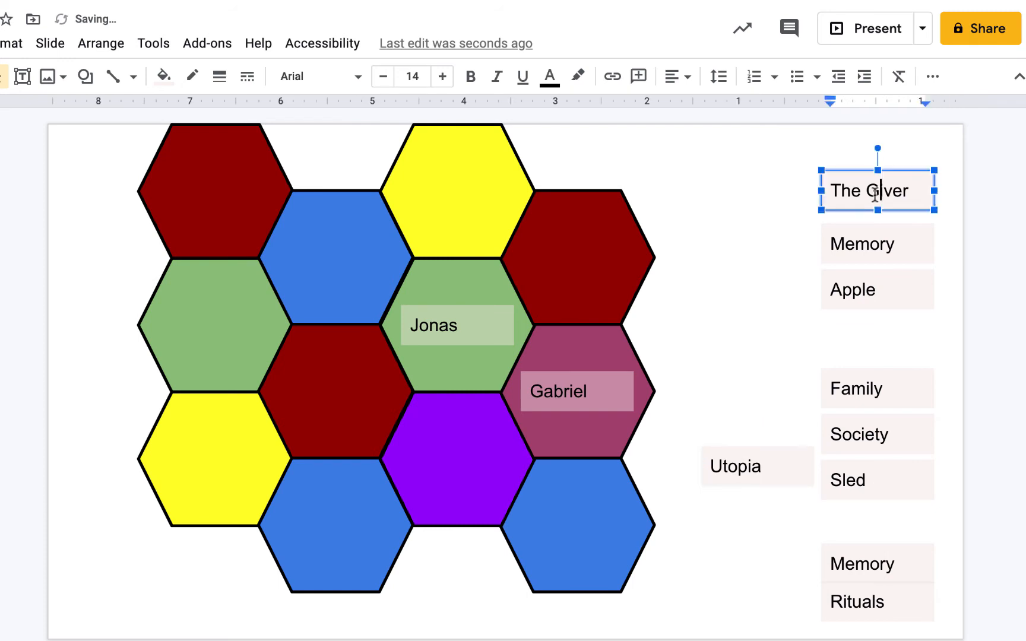
pyautogui.moveTo(918, 175); pyautogui.dragTo(495, 455)
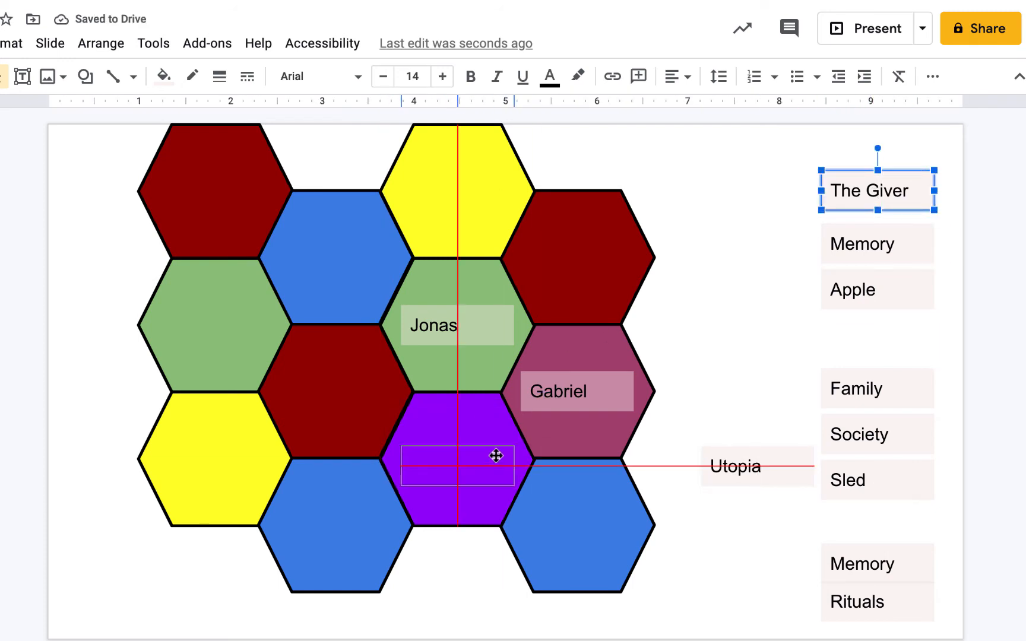